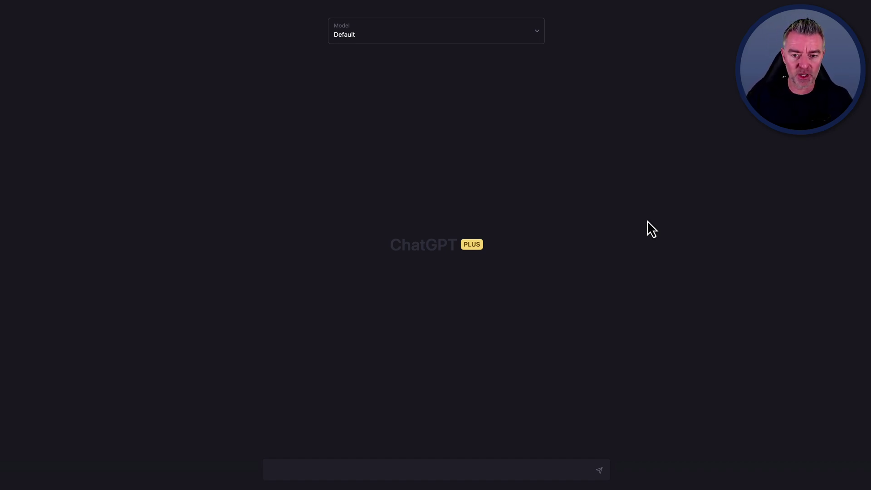
- Paste 'Please learn my writing style from the following content:' into the message box, leaving it unsent
left_click(300, 467)
type("Please learn my writing style from the following content:")
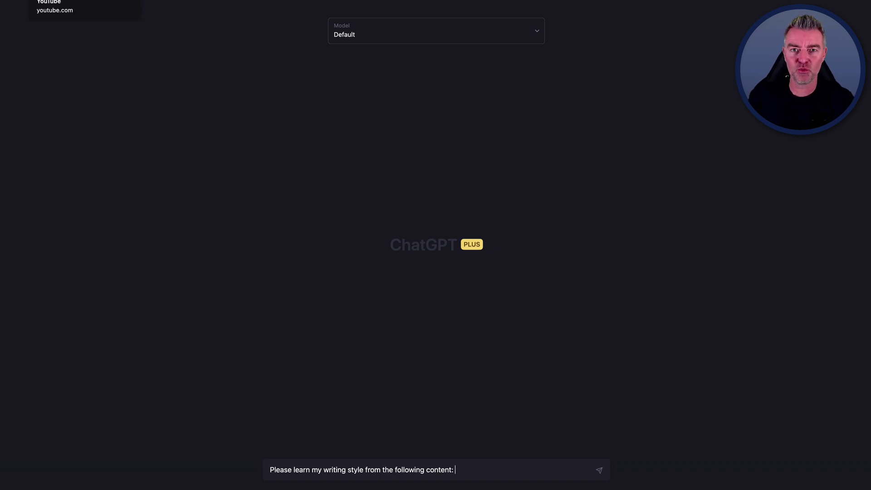
- Open the transcript of the Fast Funnels YouTube video
left_click(68, 1)
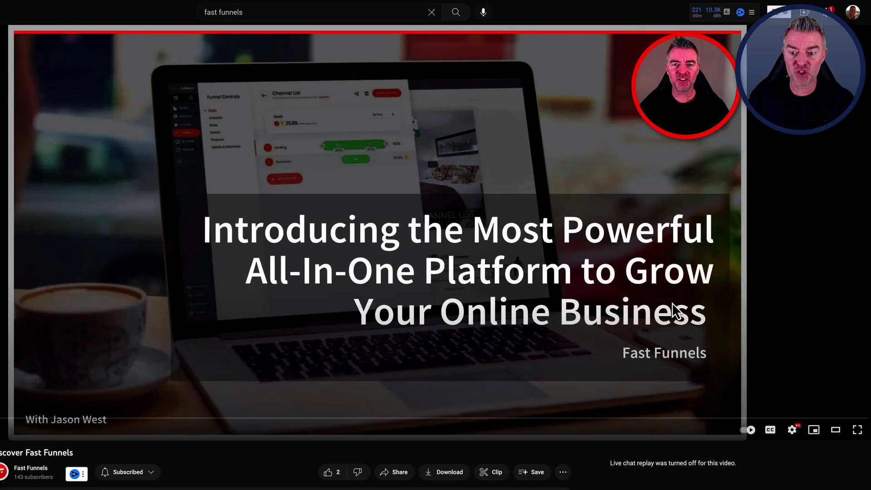
scroll(675, 311, "down", 3)
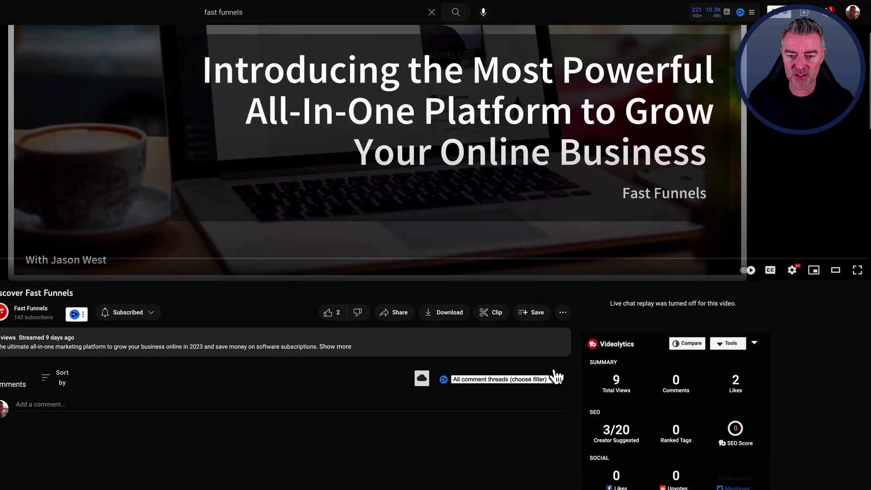
left_click(563, 312)
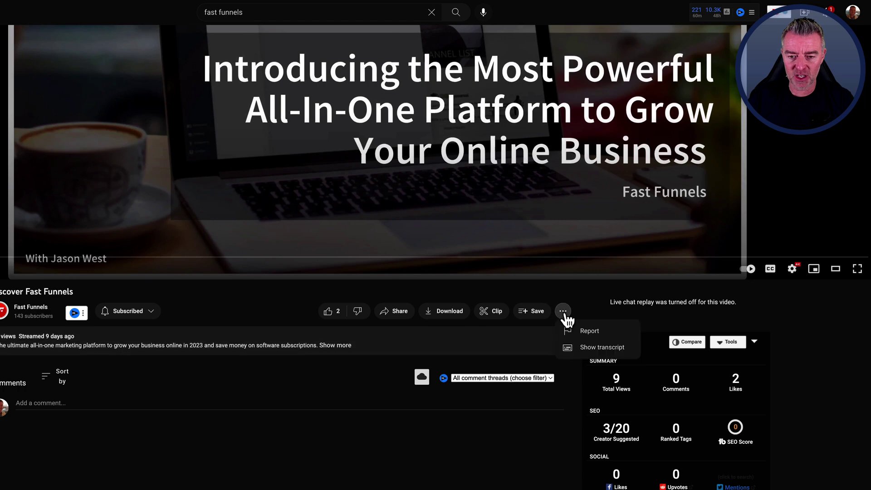
left_click(611, 348)
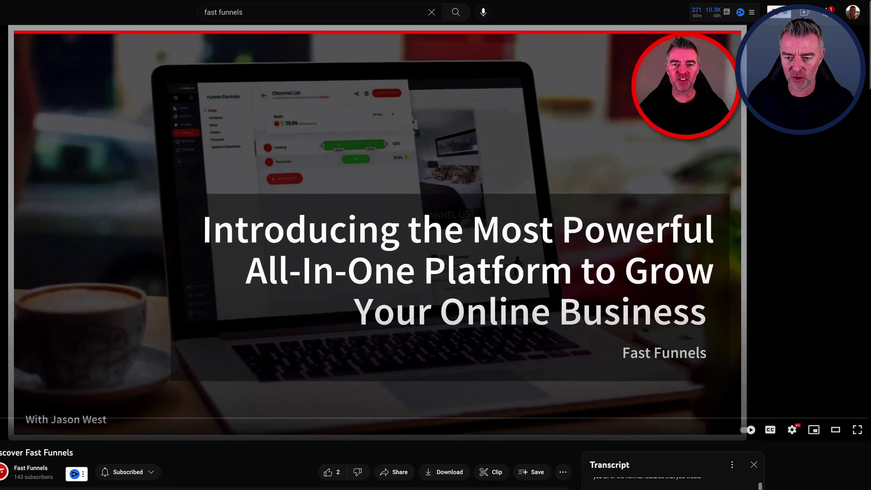
- Select the video transcript from its beginning onward
scroll(605, 170, "down", 4)
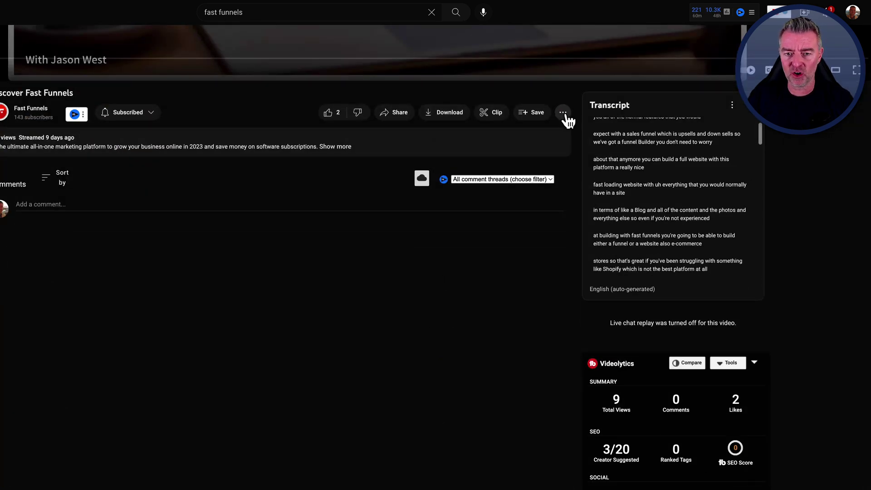
scroll(661, 191, "up", 5)
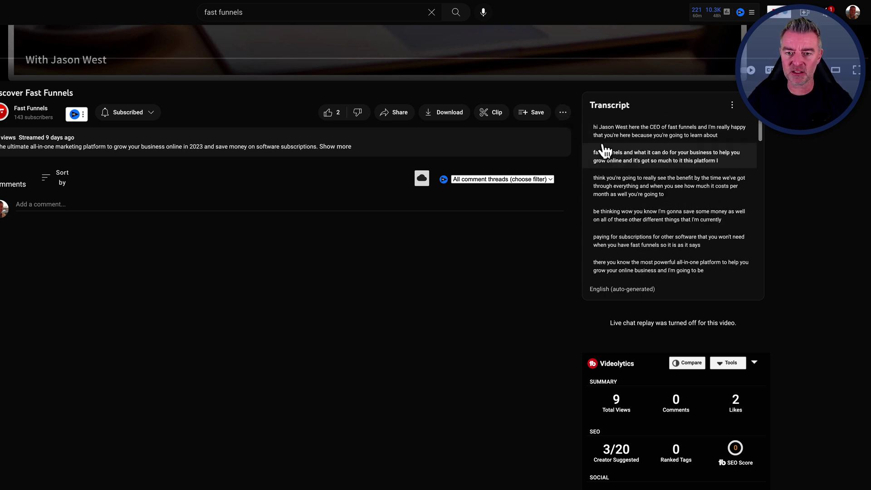
left_click_drag(593, 128, 740, 267)
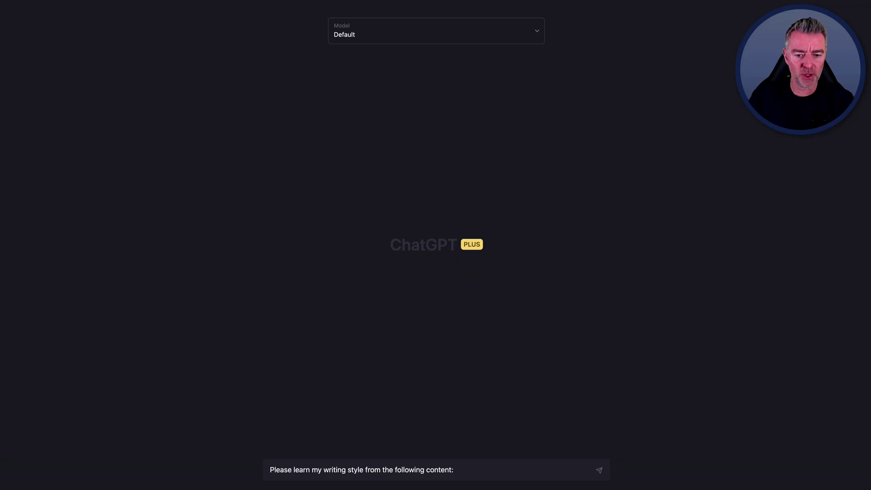
- Send the pasted video transcript with the style prompt and review ChatGPT's casual, conversational style analysis
key("ctrl+v")
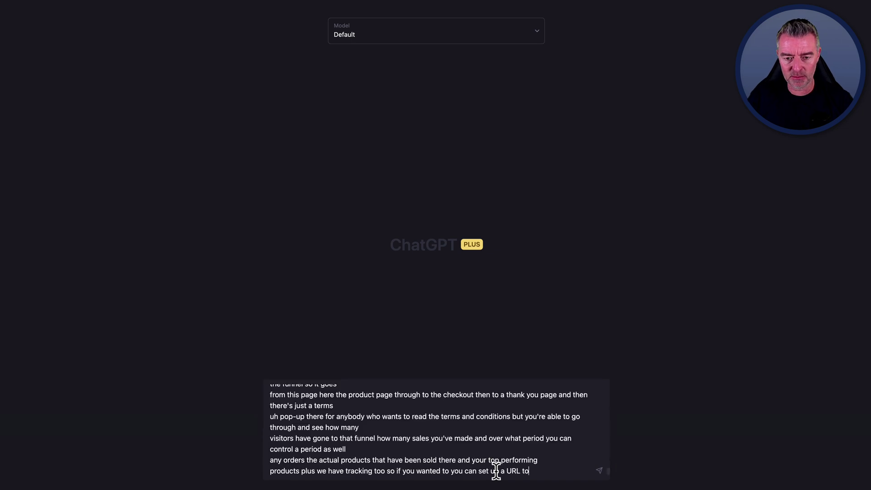
left_click(598, 470)
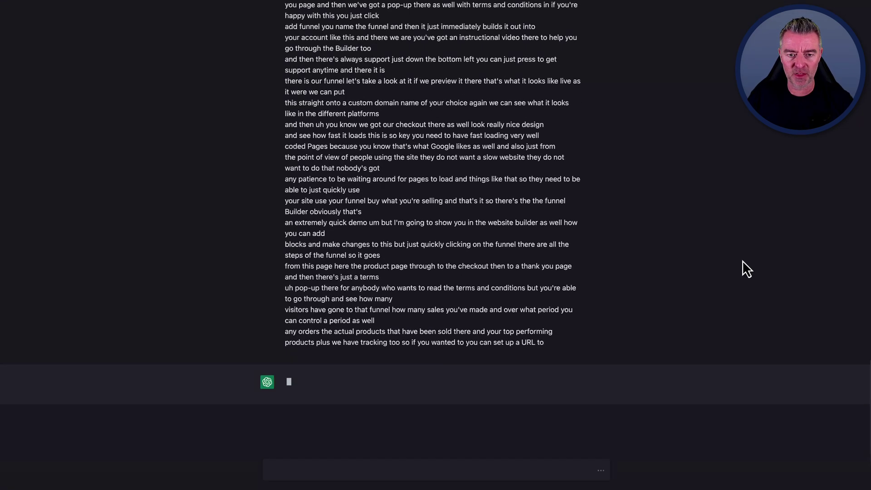
scroll(548, 183, "up", 10)
scroll(548, 183, "up", 20)
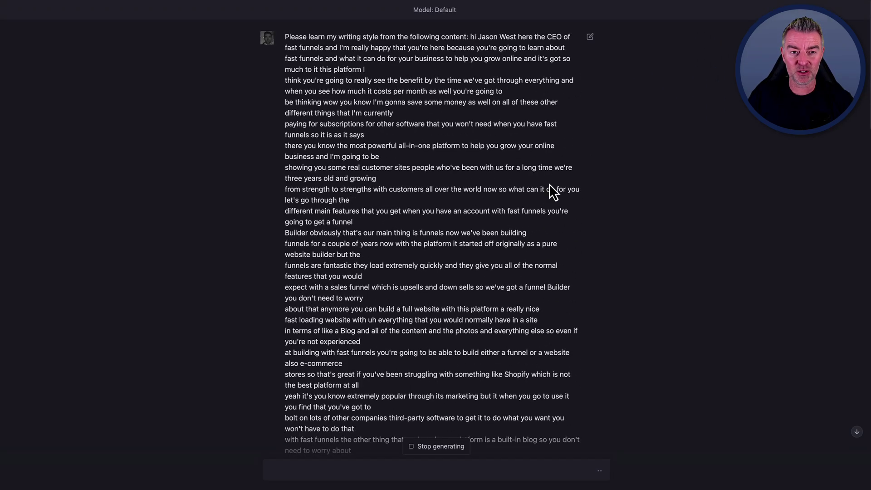
scroll(548, 184, "down", 20)
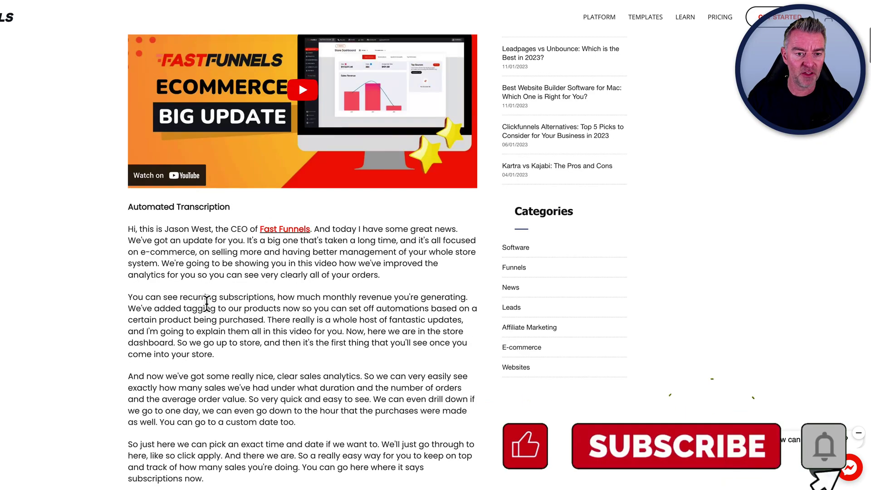
- Select the first four paragraphs of the Fast Funnels analytics update article
scroll(206, 303, "down", 5)
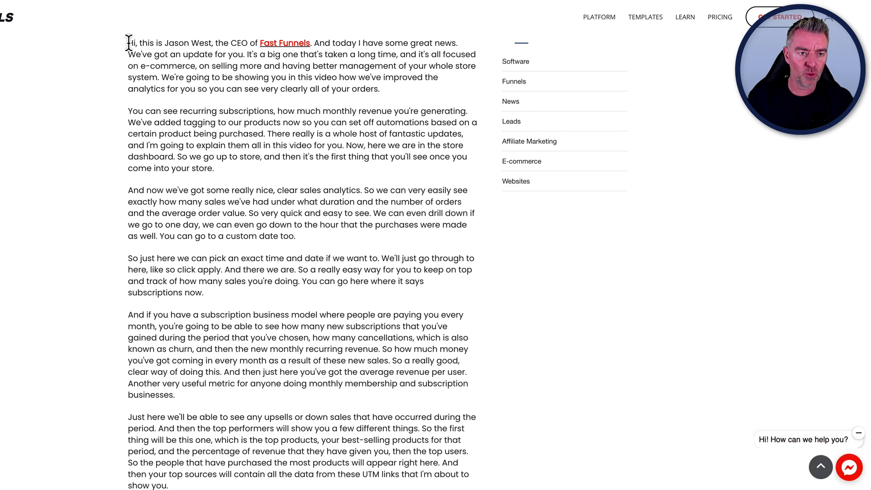
left_click_drag(129, 43, 277, 300)
key("super+c")
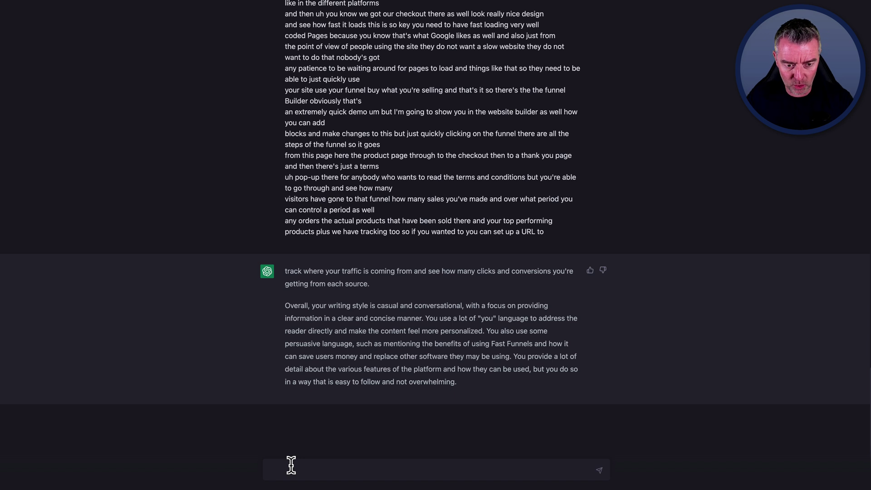
- Send 'here are some more tax for you to learn my writing style from:' with the pasted article paragraphs
type("here are some more tax for you to learn my writing")
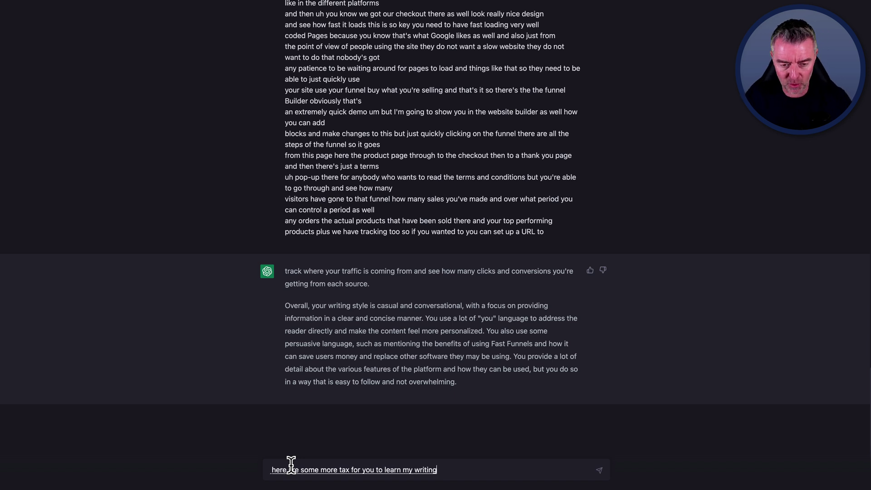
type(" style from:")
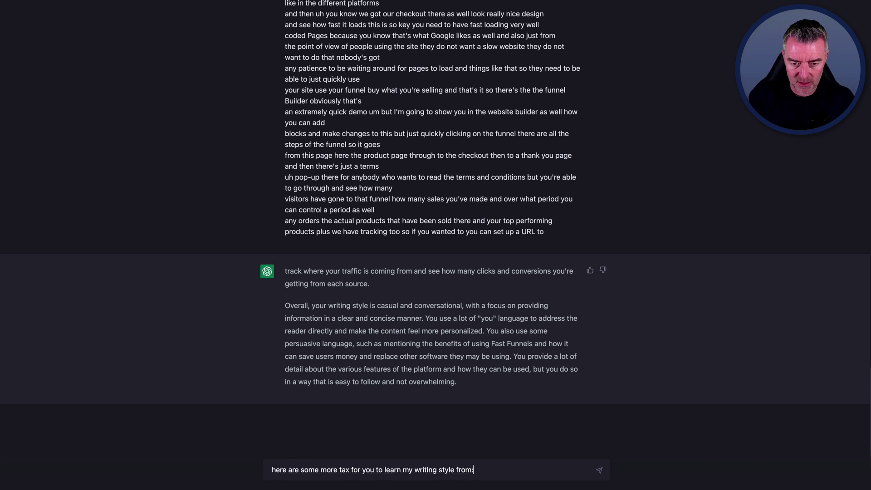
key("super+v")
key("Return")
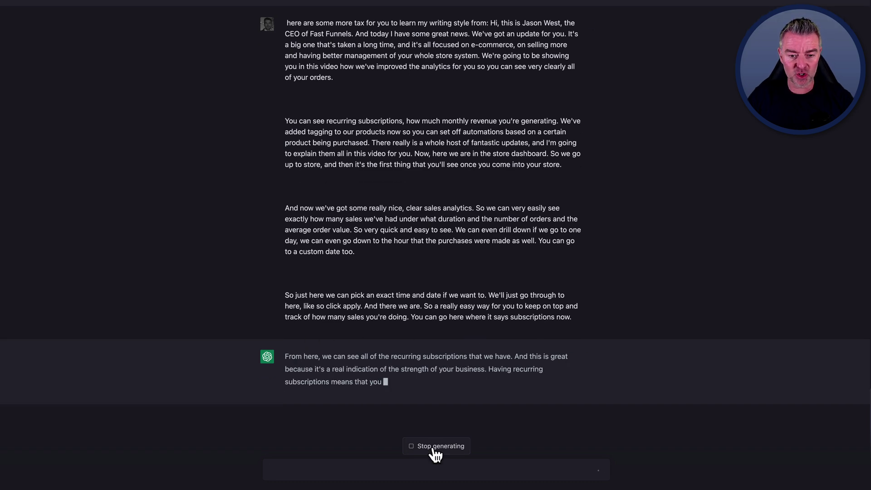
- Stop ChatGPT's reply partway and look over the conversation
left_click(433, 447)
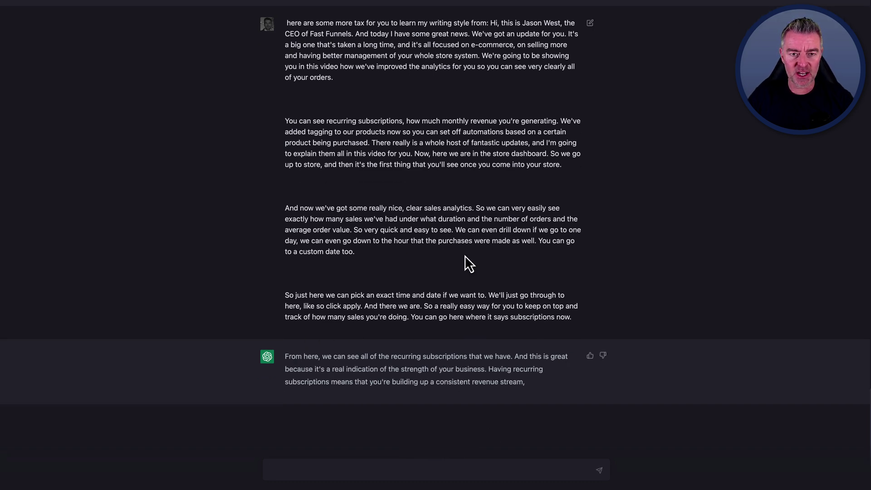
scroll(480, 273, "up", 5)
scroll(480, 273, "down", 1)
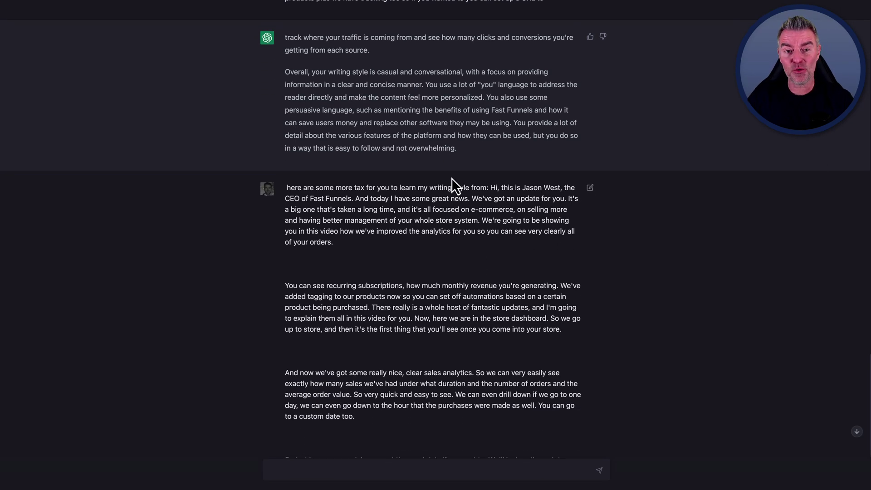
scroll(451, 177, "up", 20)
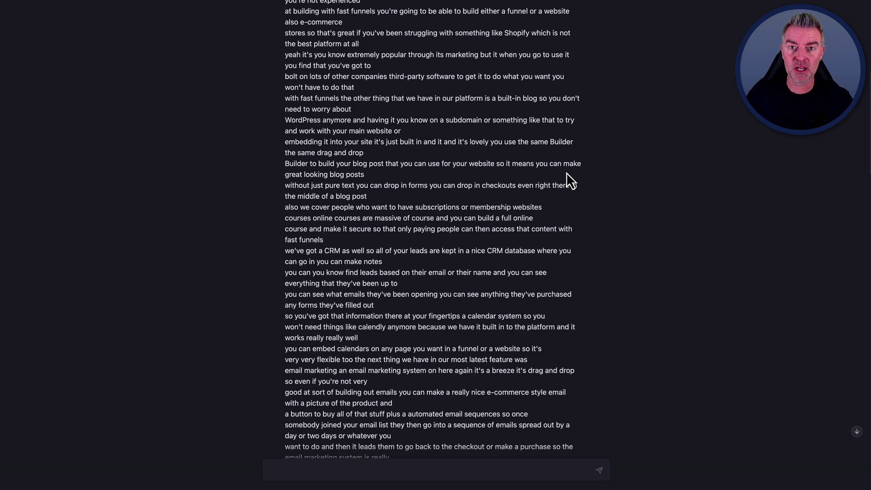
scroll(553, 198, "down", 20)
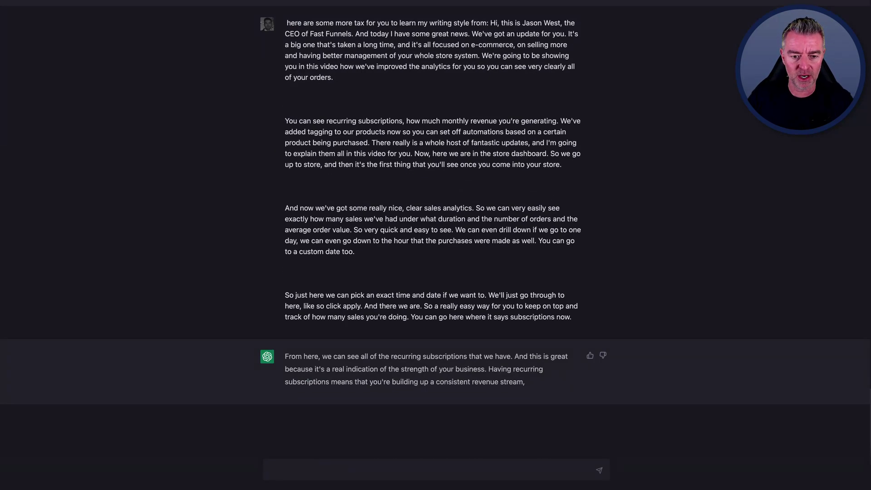
- Submit the webinar social-post prompt, correcting 'persusion' to 'persuasion', then select the reply's hashtags
left_click(338, 463)
type("In the same writing style and with some persusion, can you write me a social media post inviting people to the webinar too? Also use Emojis and hastags.")
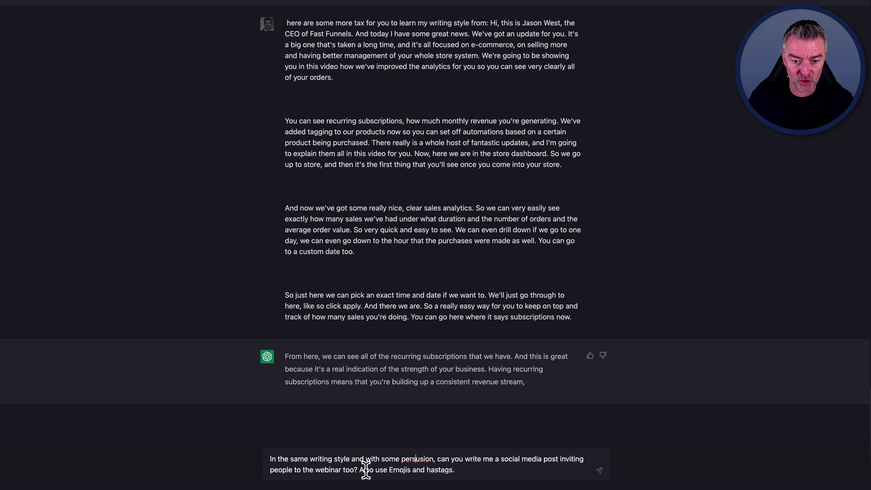
right_click(418, 460)
left_click(449, 365)
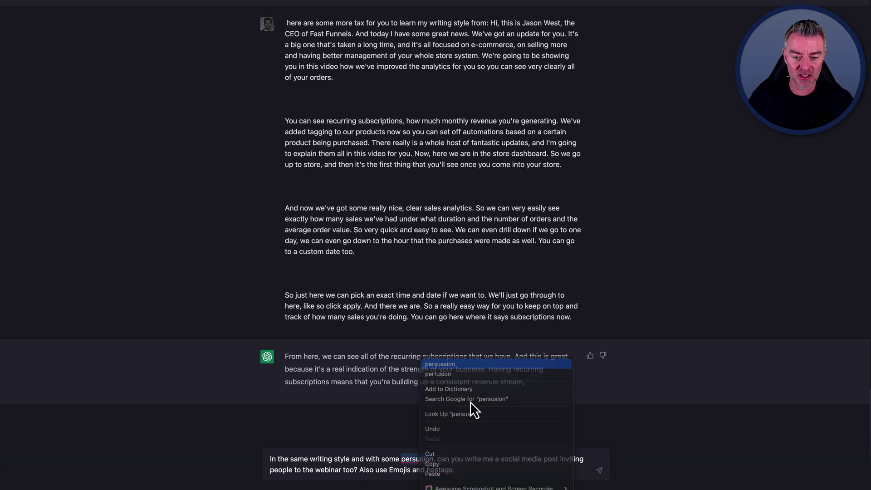
left_click(470, 467)
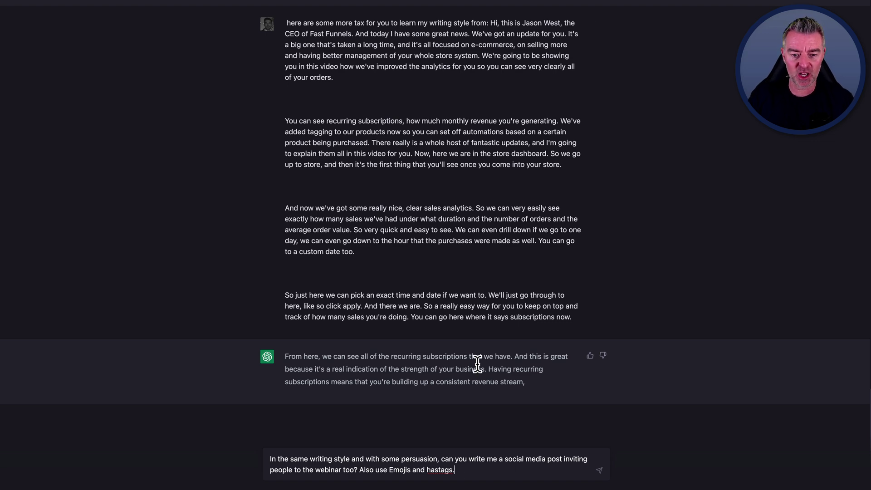
key("Return")
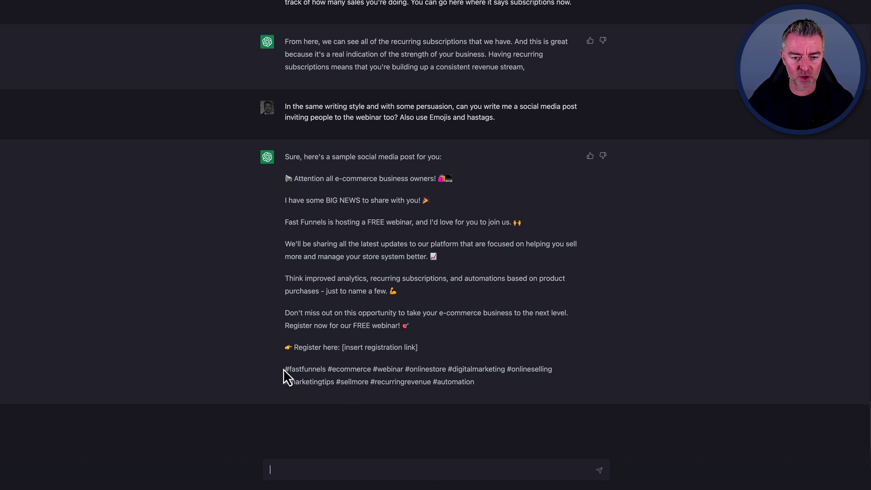
left_click_drag(284, 367, 476, 381)
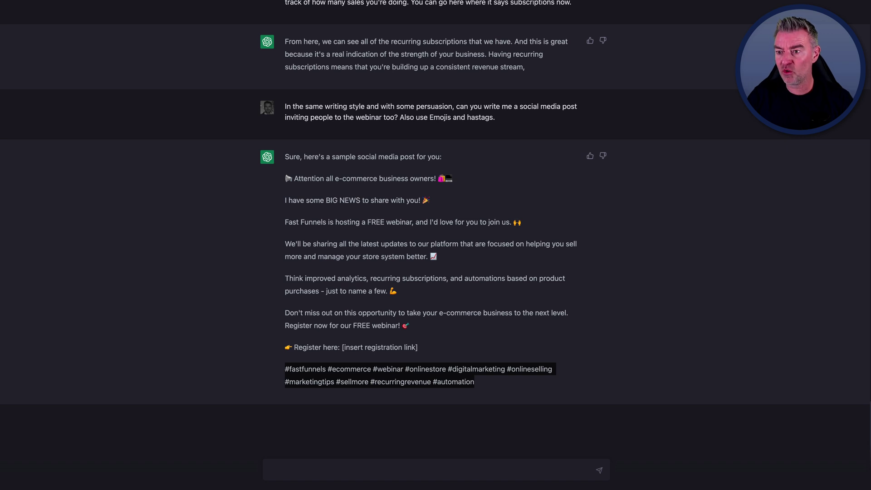
left_click(334, 467)
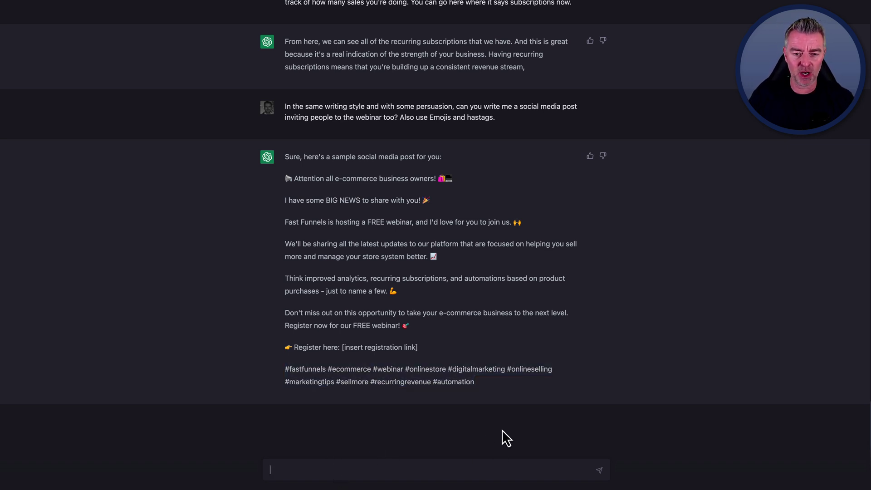
- Request a humorous 500-word sales-funnel blog post and stop it once Fast Funnels is introduced
type("Finally can you write a 500 word blog post in my writing style teaching people about the benefit of using sales funnels in business. Also add some humour.")
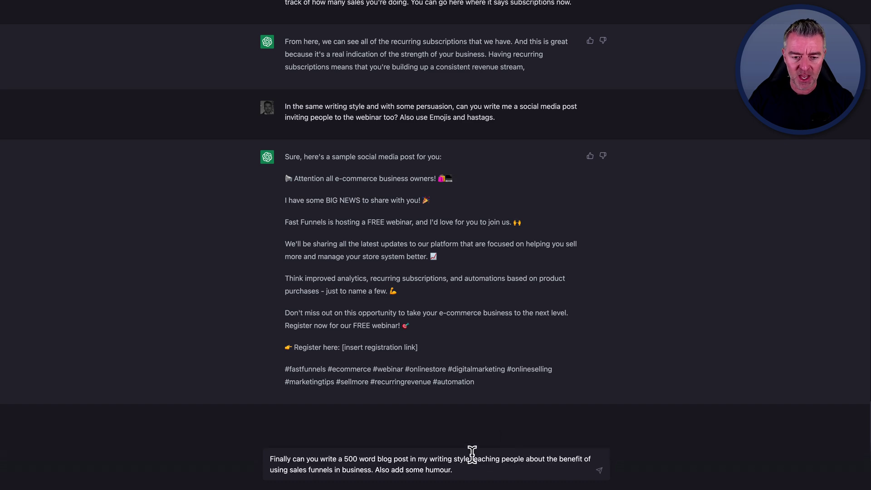
left_click(599, 471)
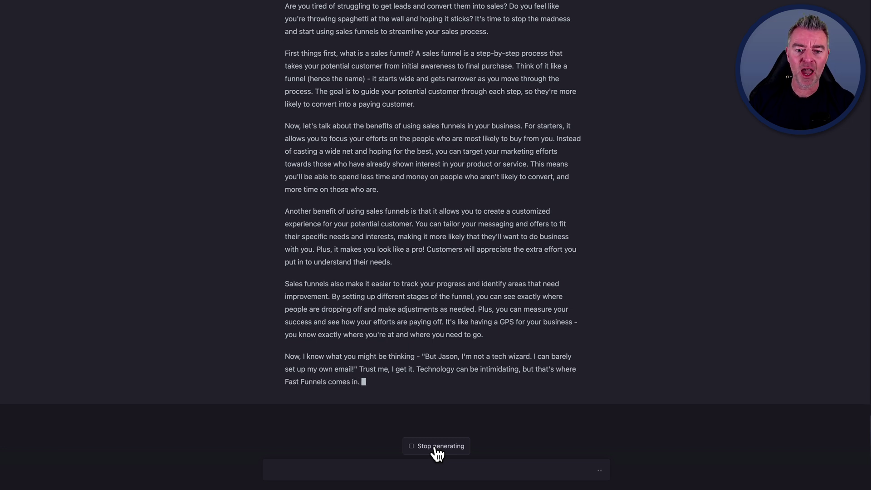
left_click(434, 448)
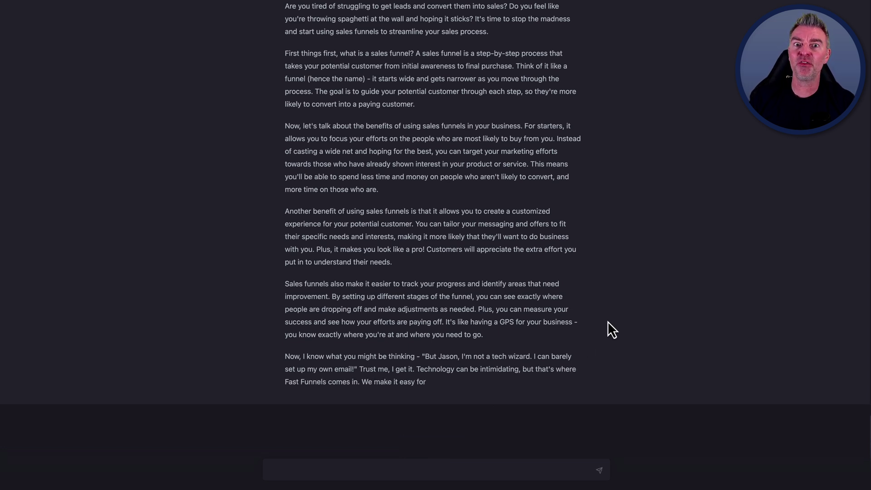